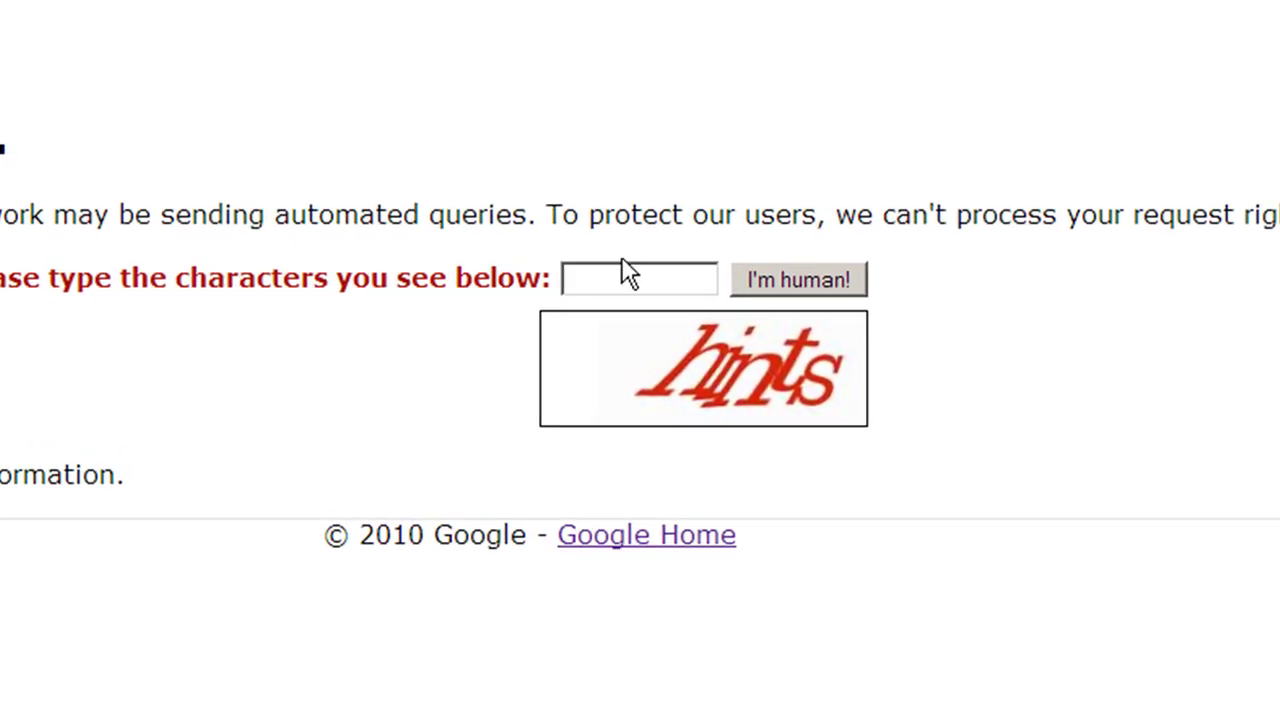
Answer the automated-queries captcha with 'hints', then the follow-up captcha with 'paring'.
{"action": "left_click", "coordinate": [626, 281]}
{"action": "type", "text": "hints"}
{"action": "left_click", "coordinate": [858, 280]}
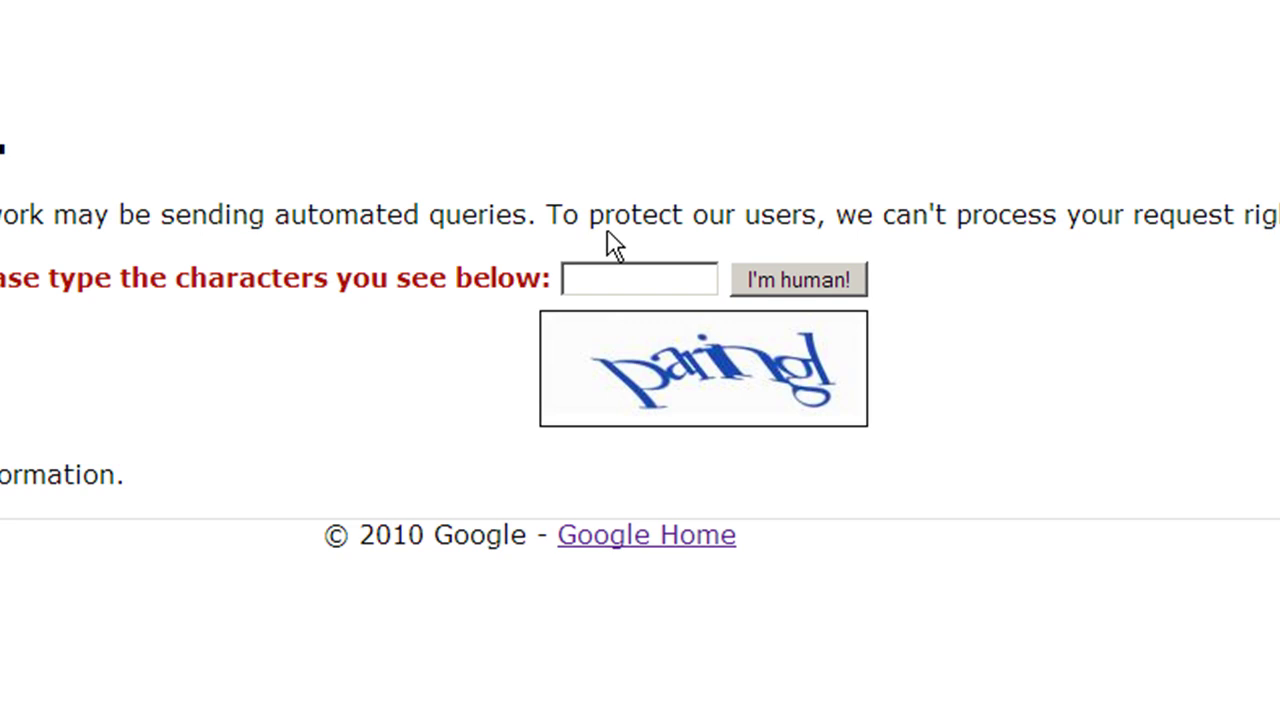
{"action": "left_click", "coordinate": [632, 286]}
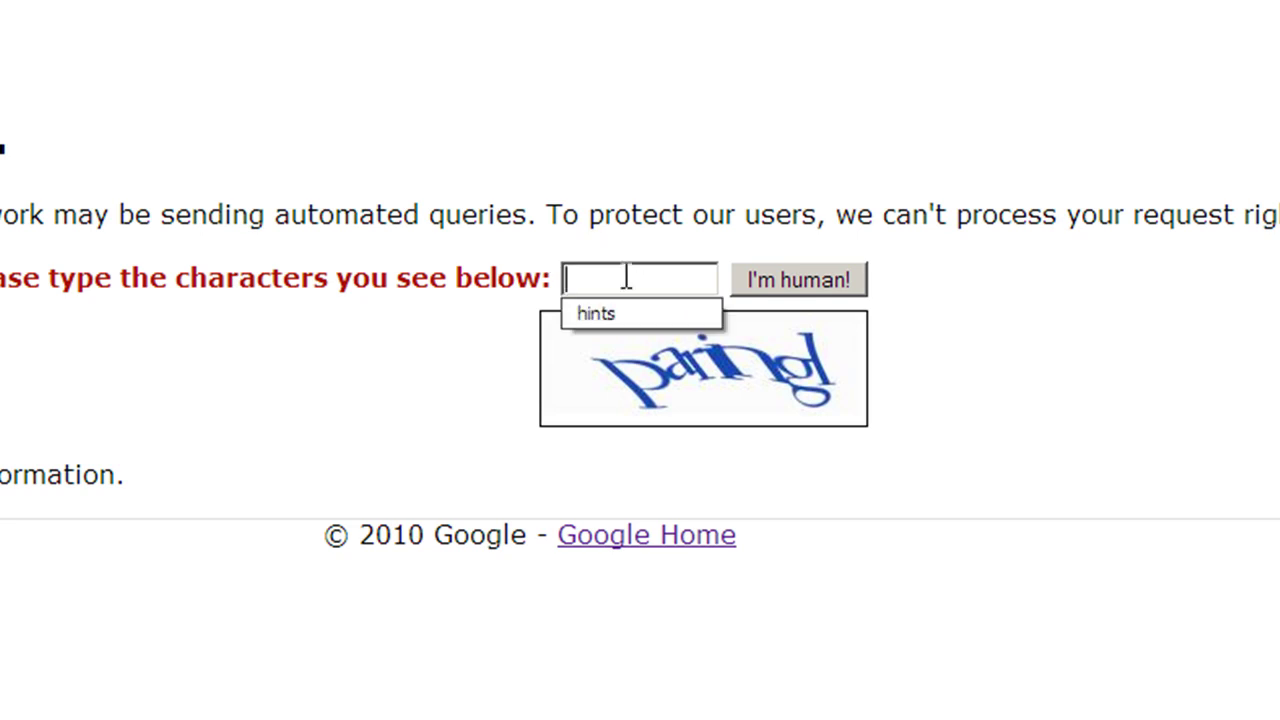
{"action": "type", "text": "par"}
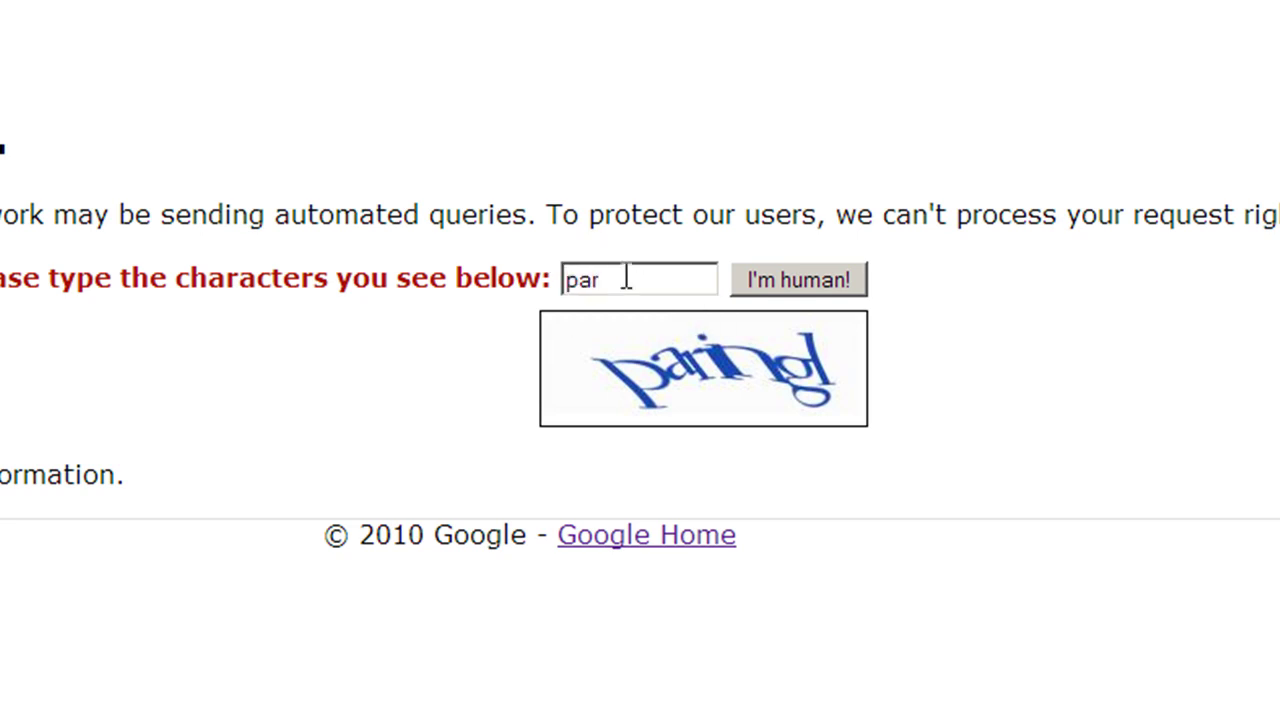
{"action": "type", "text": "in"}
{"action": "type", "text": "g"}
{"action": "key", "text": "Return"}
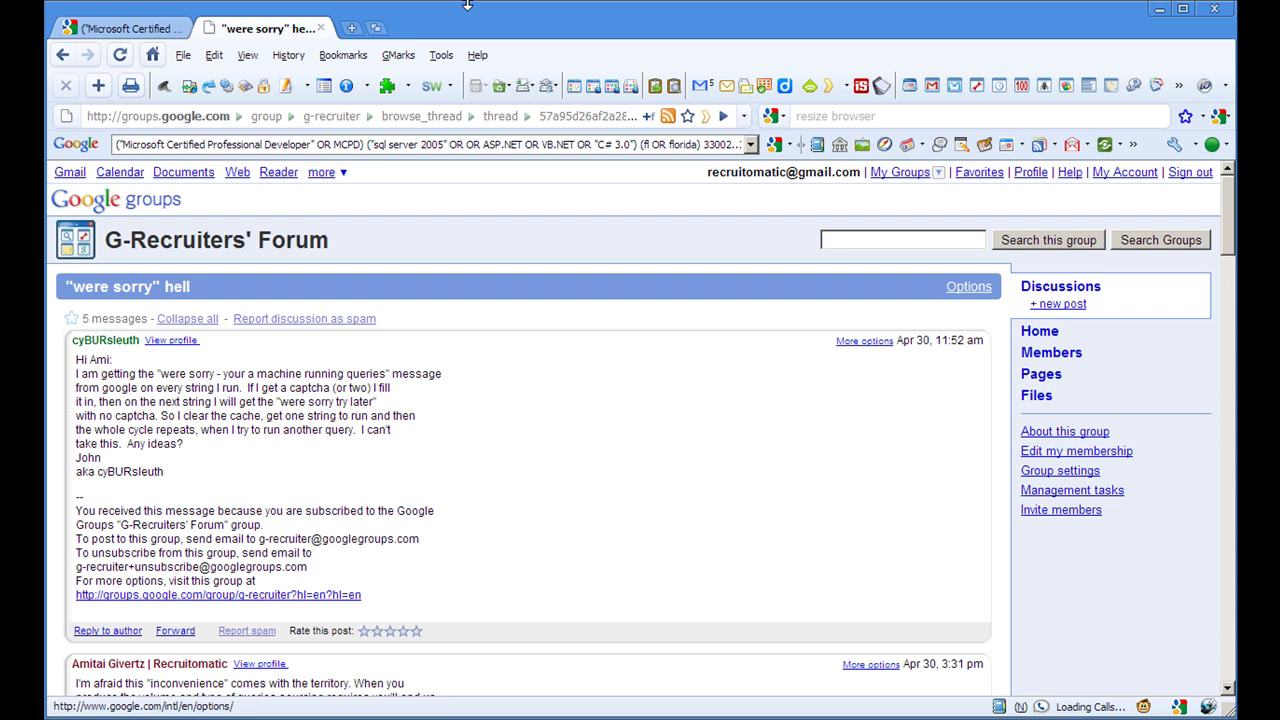
Go to the Google Accounts page from the search results tab via 'google accoun'.
{"action": "left_click", "coordinate": [120, 28]}
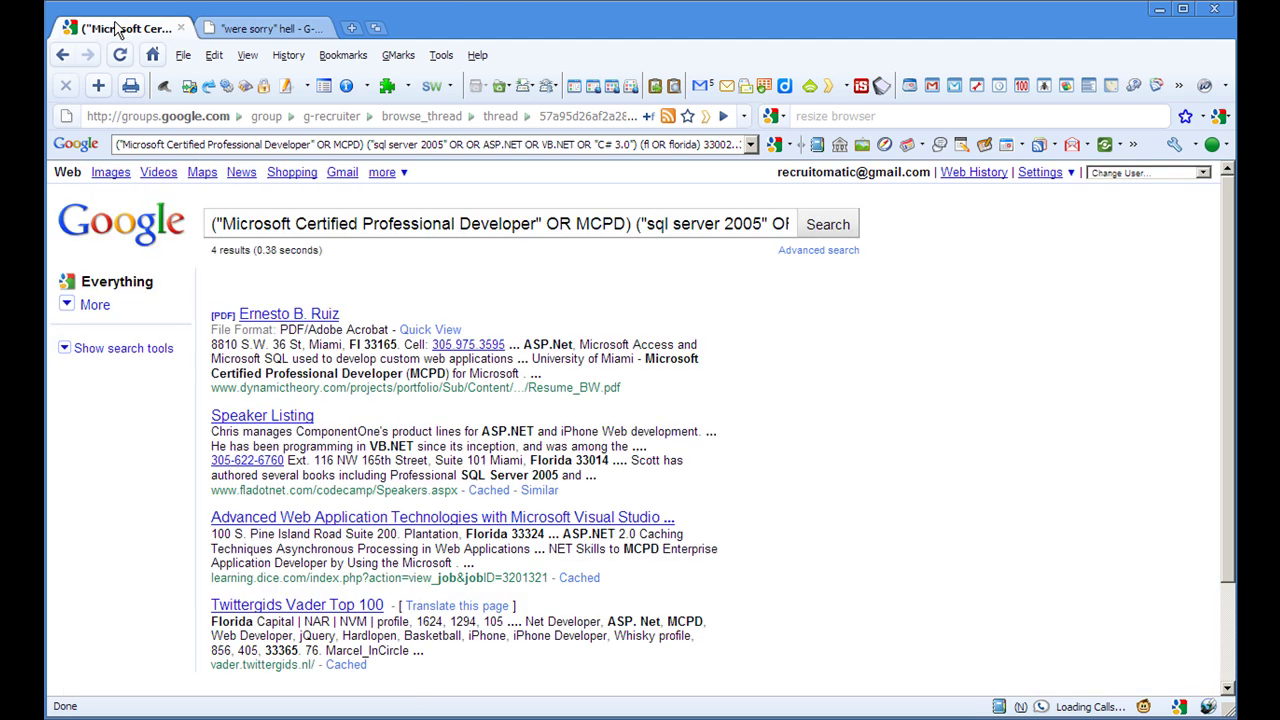
{"action": "left_click", "coordinate": [242, 116]}
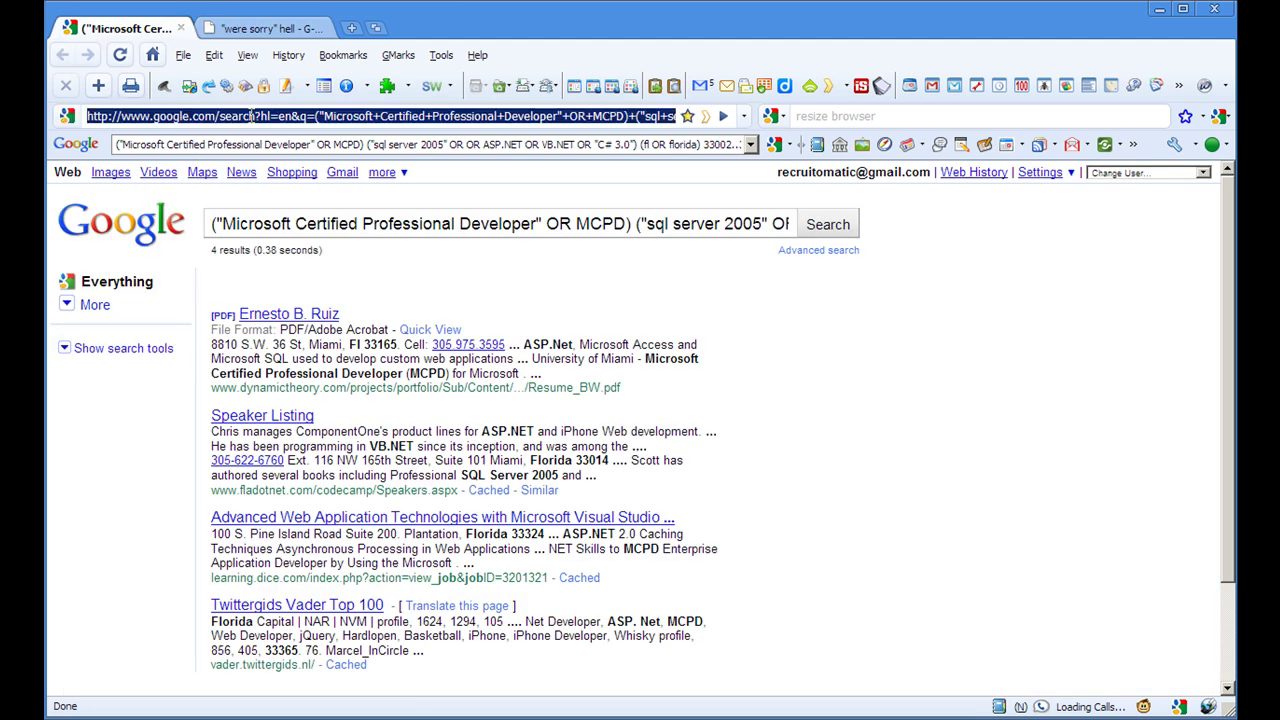
{"action": "type", "text": "goog"}
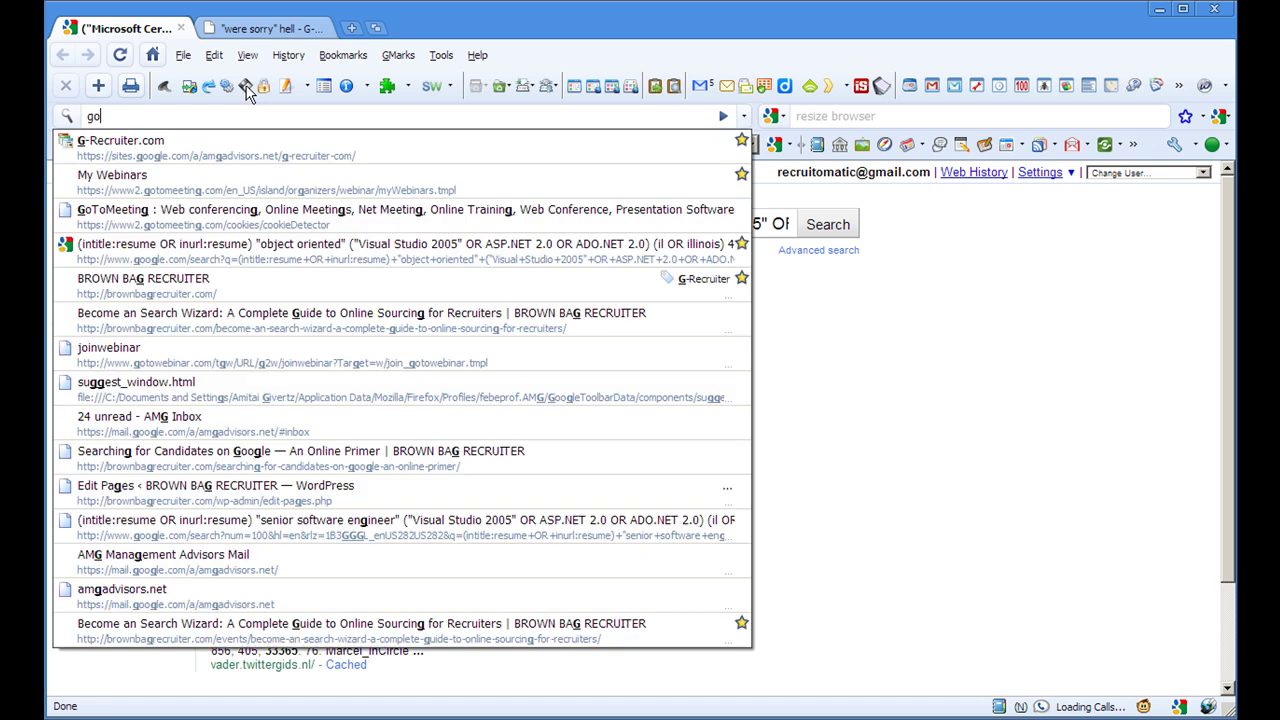
{"action": "type", "text": "le acc"}
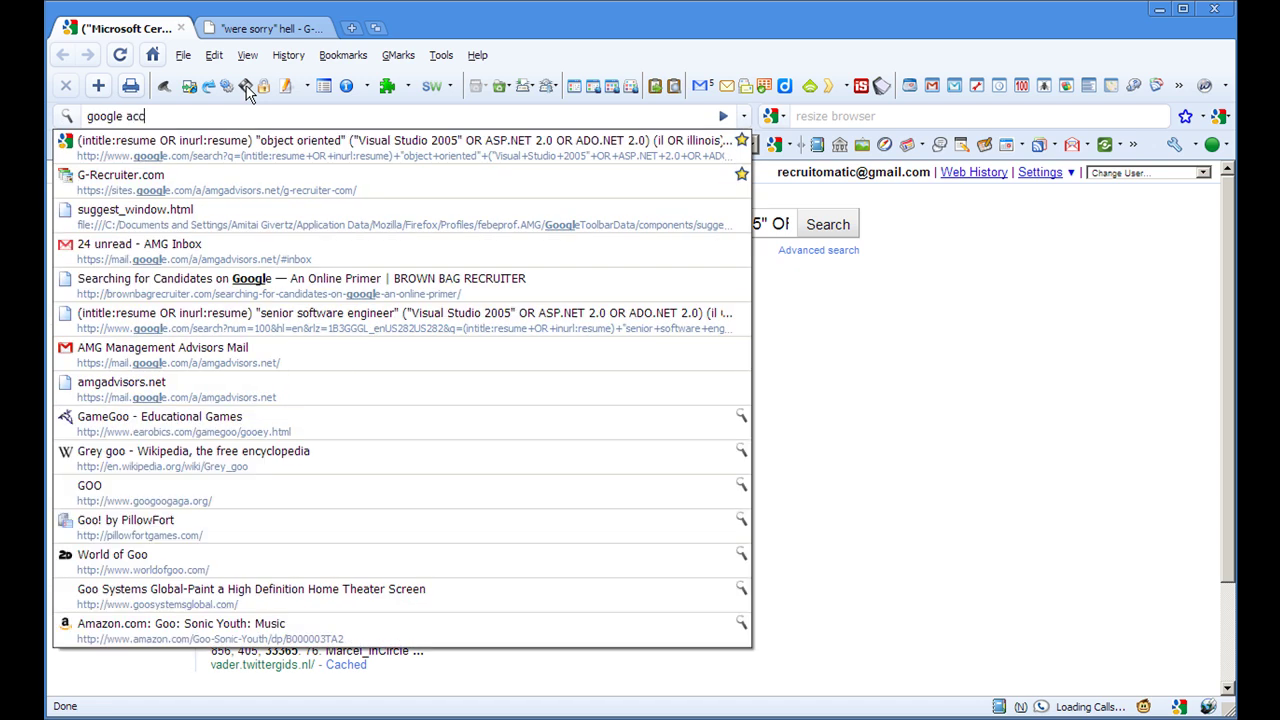
{"action": "type", "text": "ount"}
{"action": "key", "text": "alt+Return"}
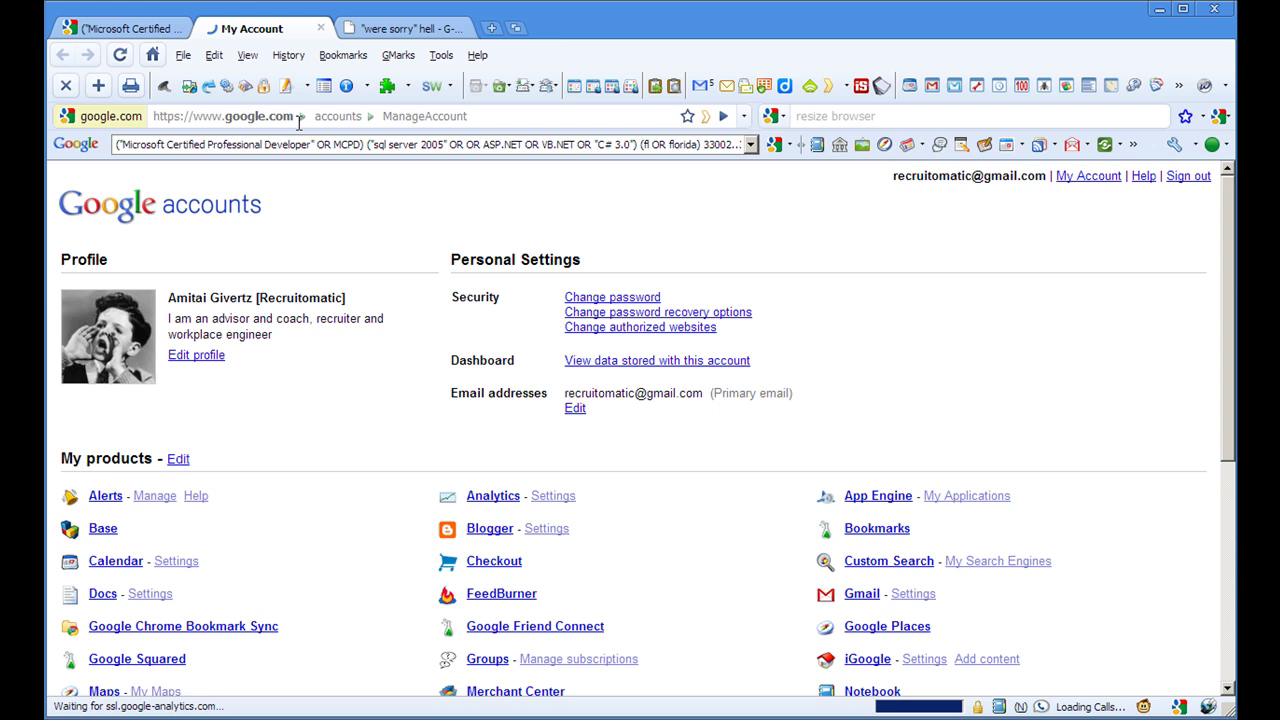
Change ManageAccount in the address to unlockcaptcha and load that page.
{"action": "double_click", "coordinate": [451, 118]}
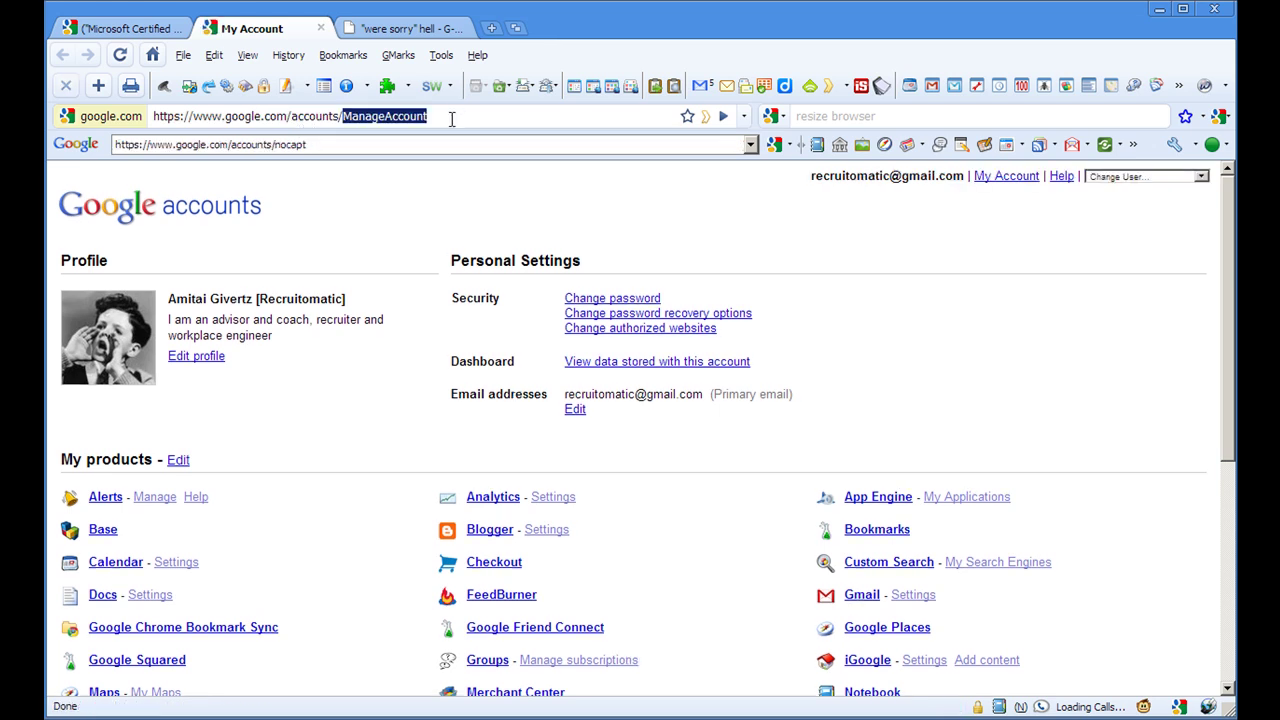
{"action": "type", "text": "unl"}
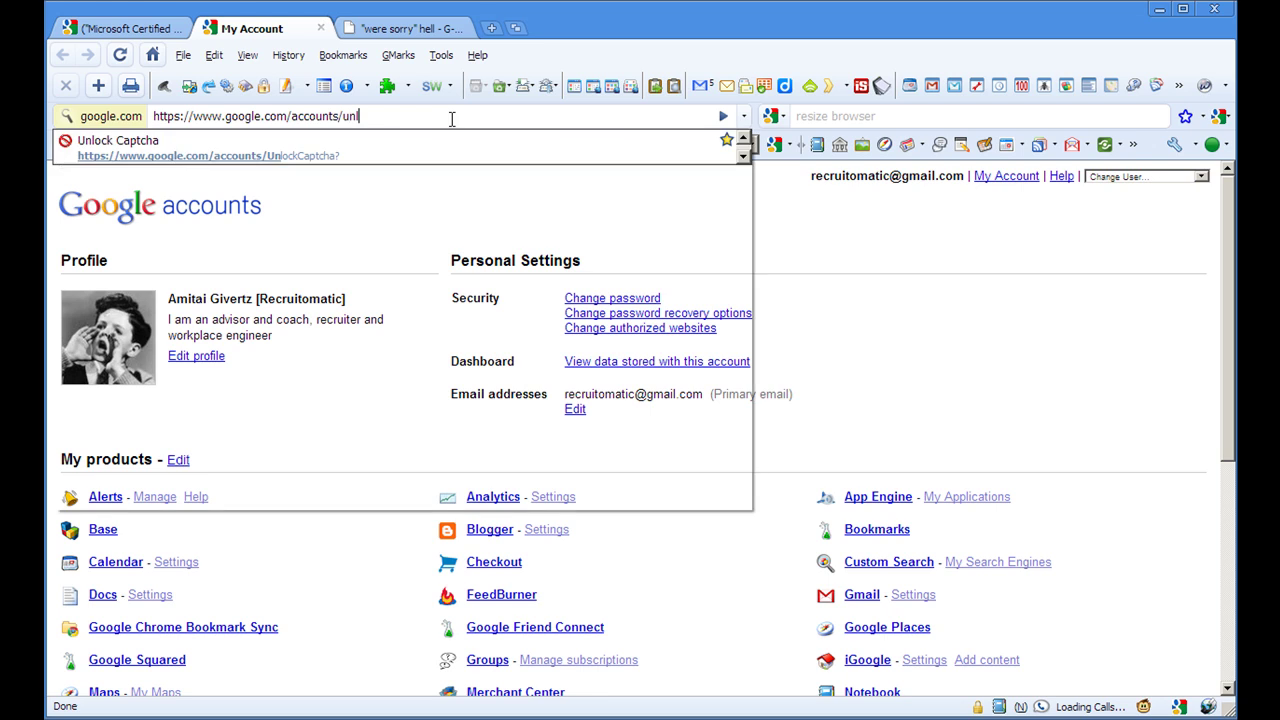
{"action": "type", "text": "ockca"}
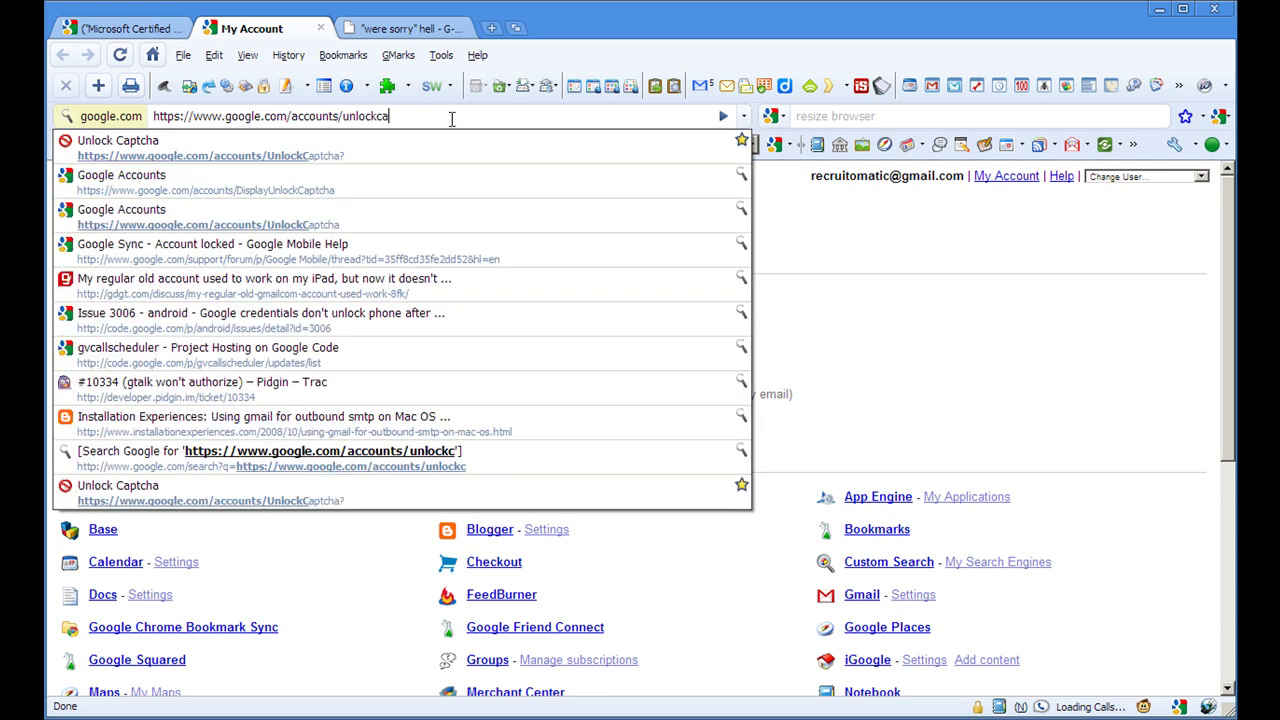
{"action": "type", "text": "ptch"}
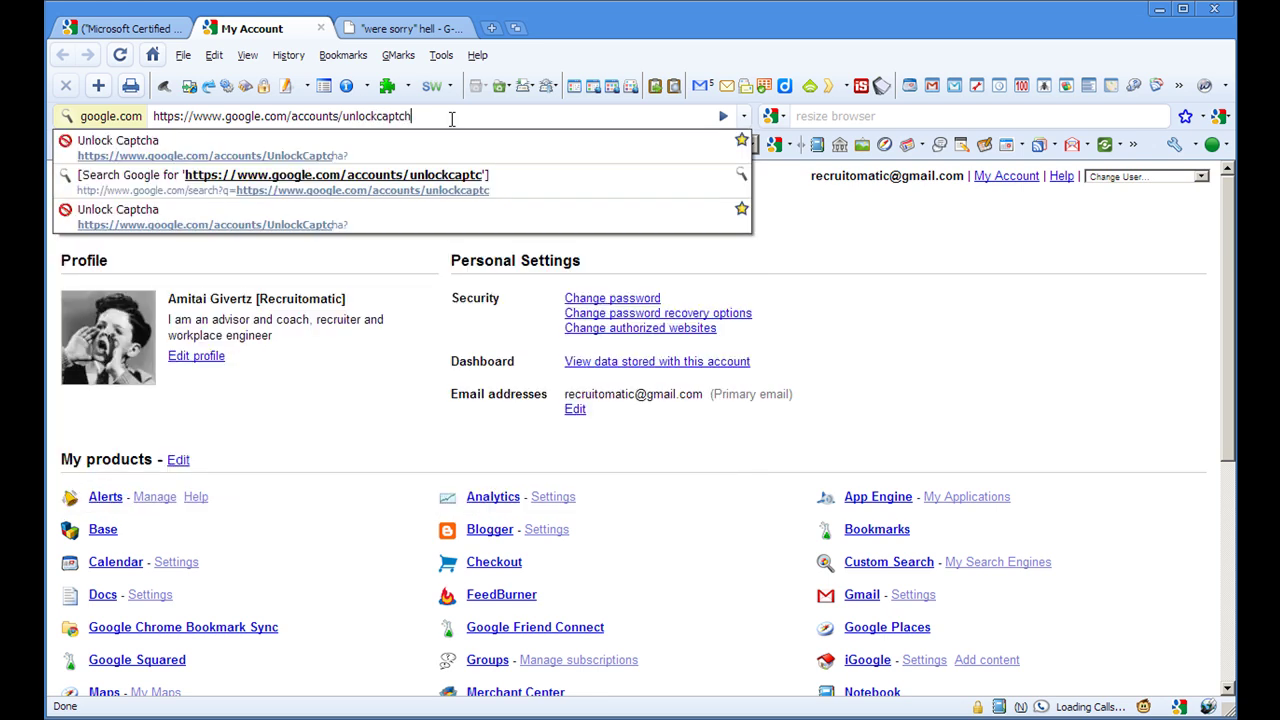
{"action": "type", "text": "a"}
{"action": "key", "text": "alt+Return"}
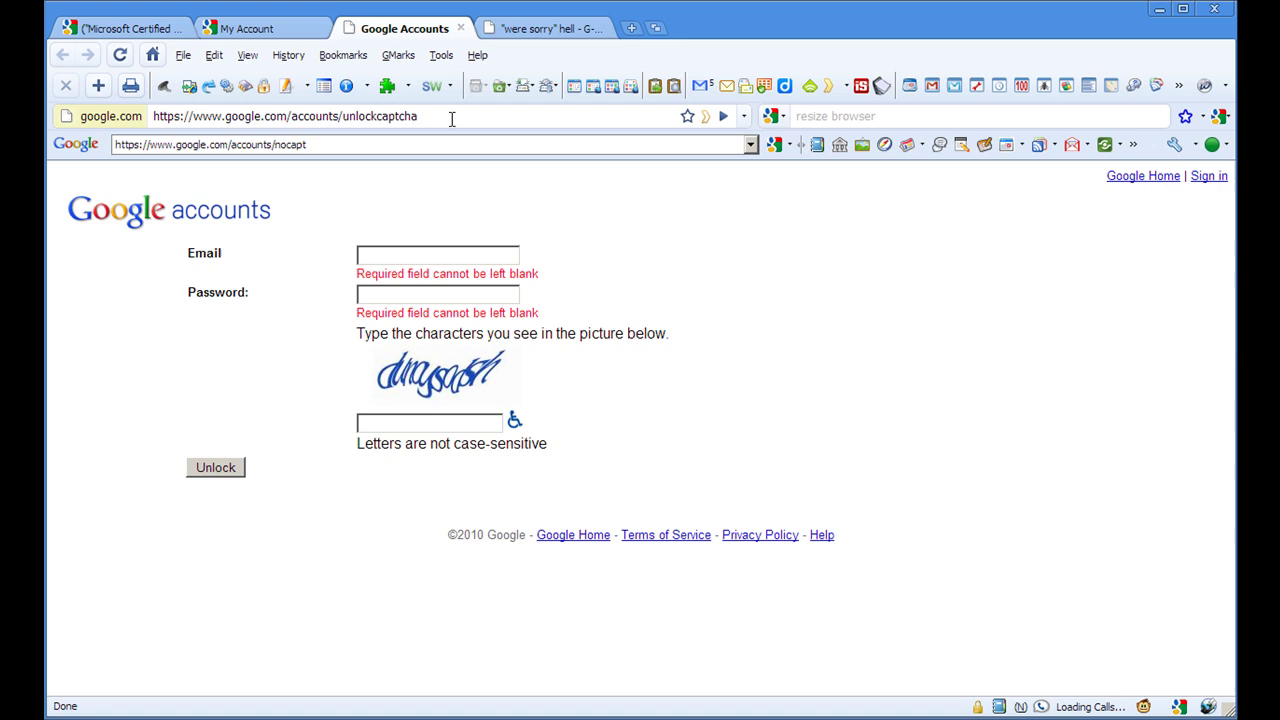
{"action": "left_click", "coordinate": [437, 250]}
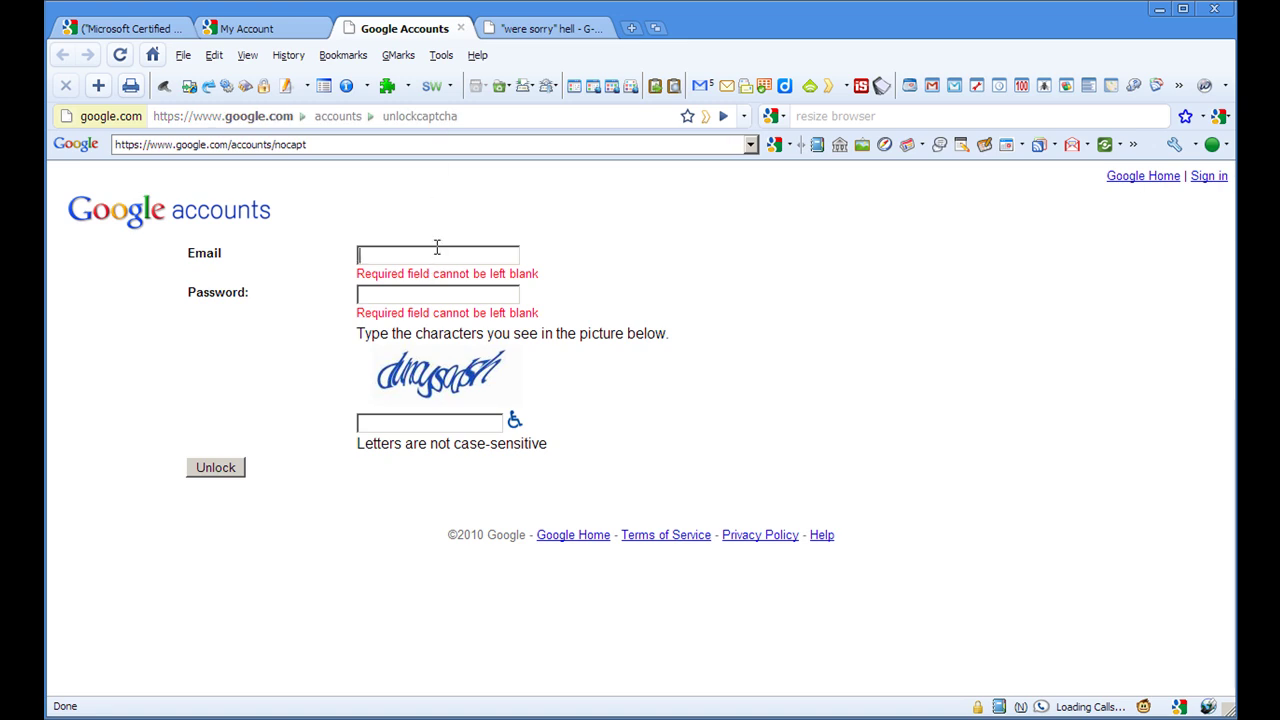
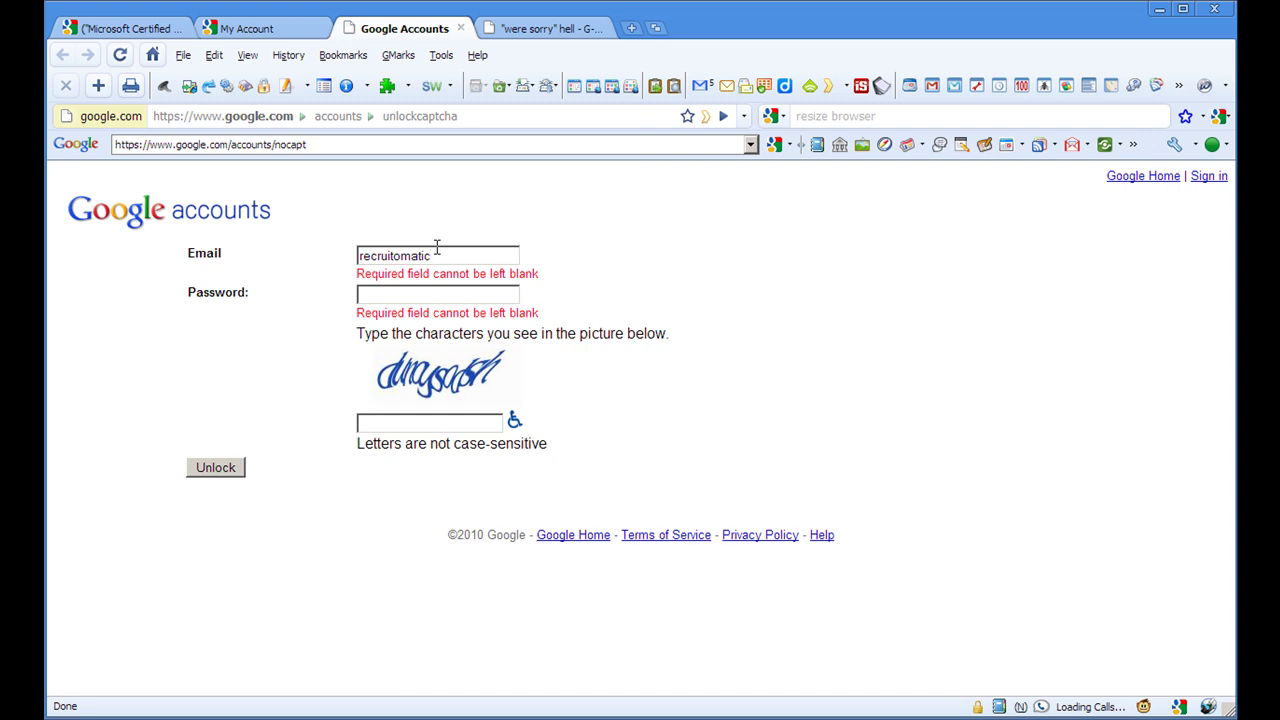
{"action": "key", "text": "Tab"}
{"action": "type", "text": "aaaa"}
{"action": "type", "text": "aaaaa"}
{"action": "left_click", "coordinate": [415, 424]}
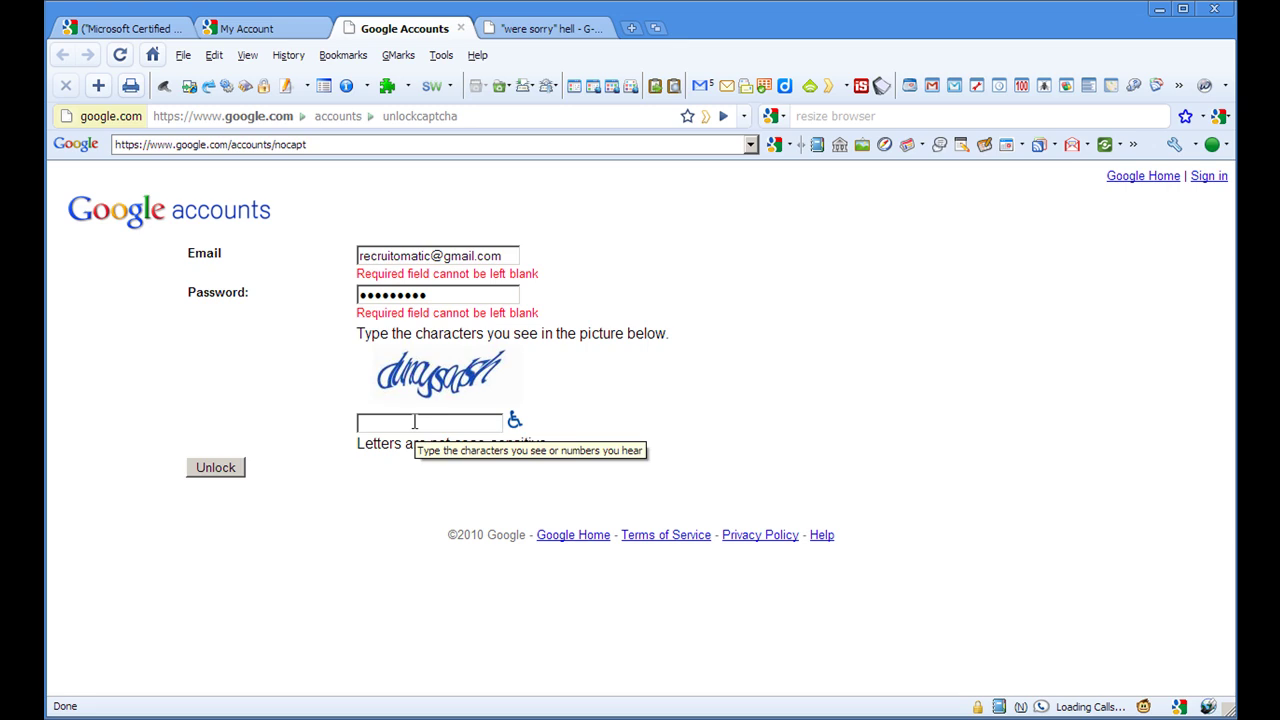
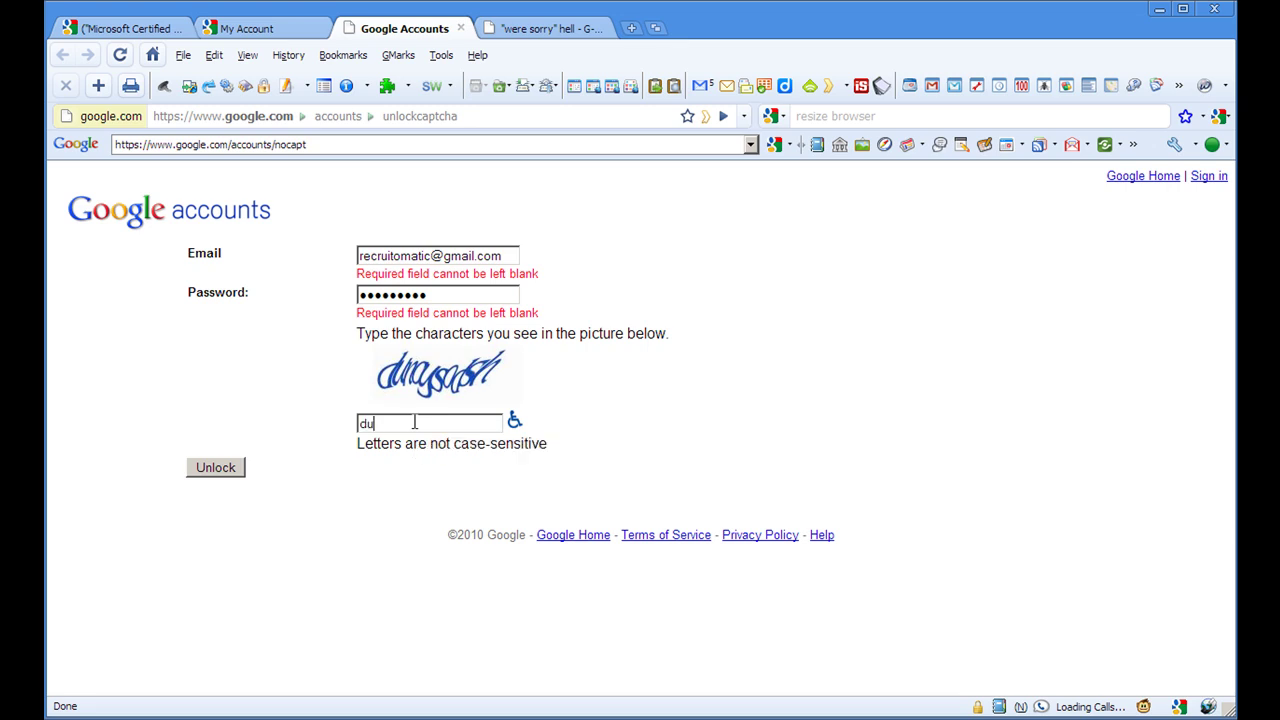
{"action": "key", "text": "Return"}
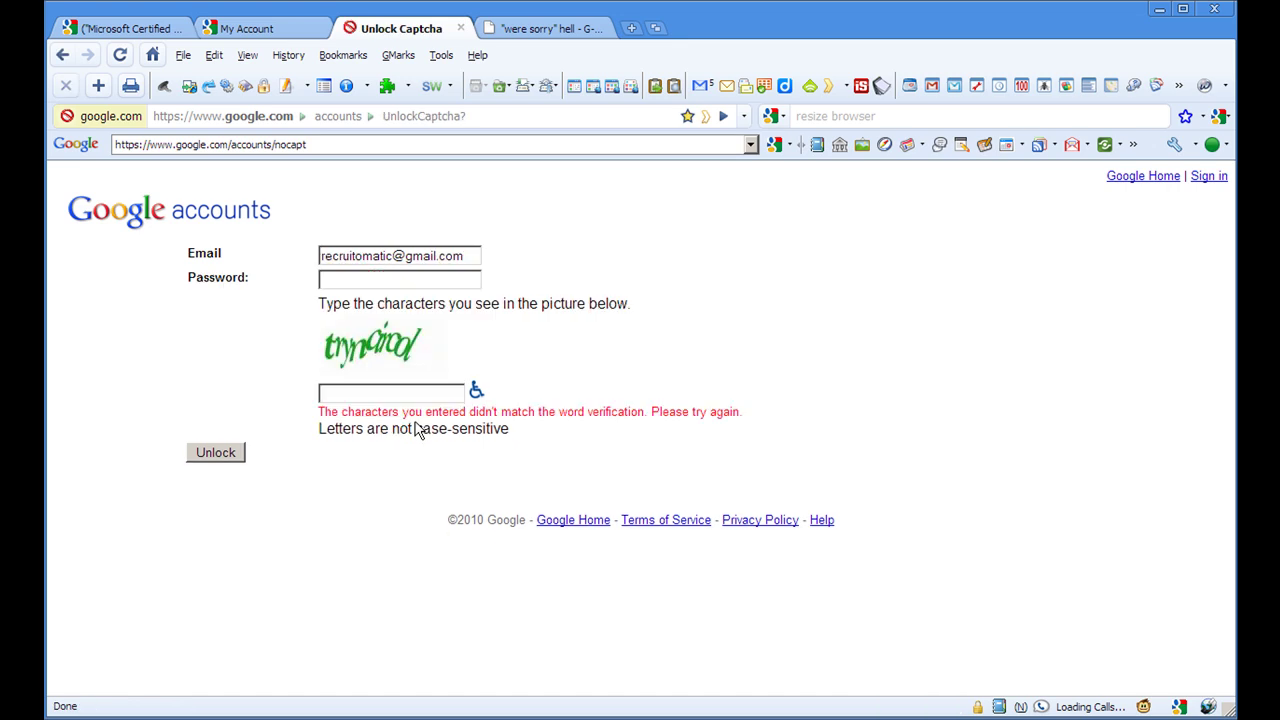
{"action": "left_click", "coordinate": [352, 279]}
{"action": "left_click", "coordinate": [362, 397]}
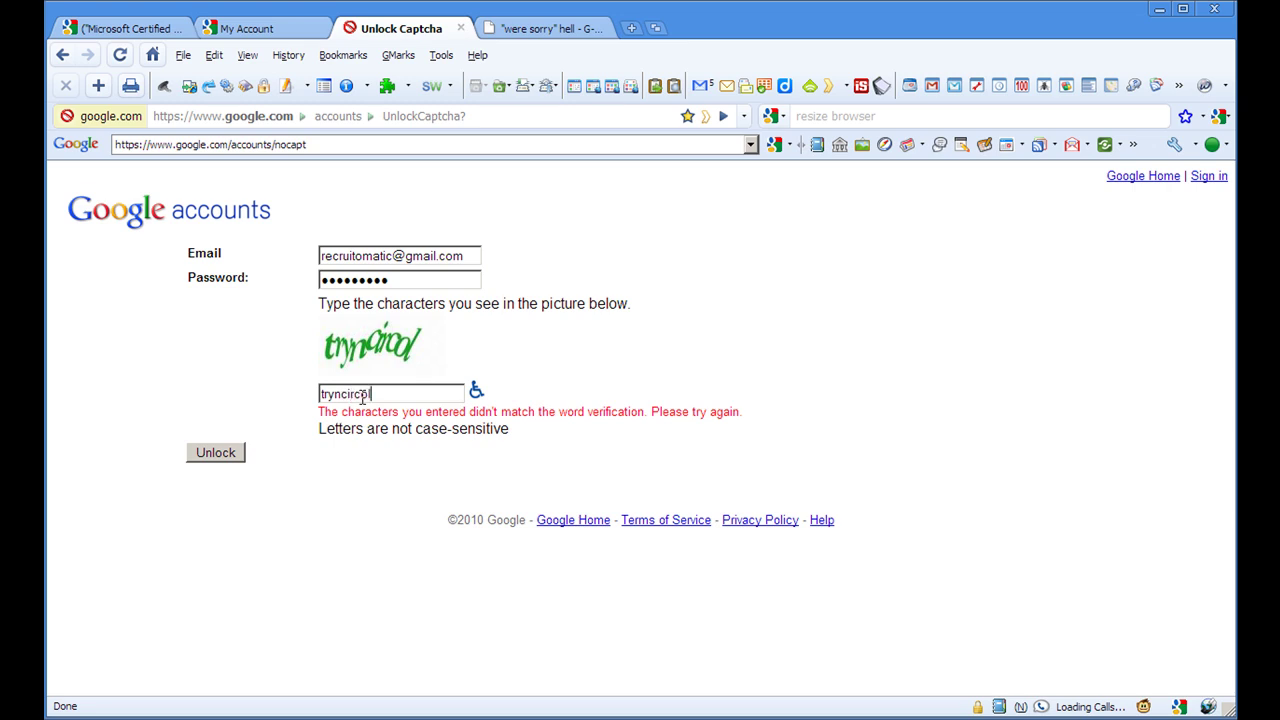
{"action": "left_click", "coordinate": [222, 458]}
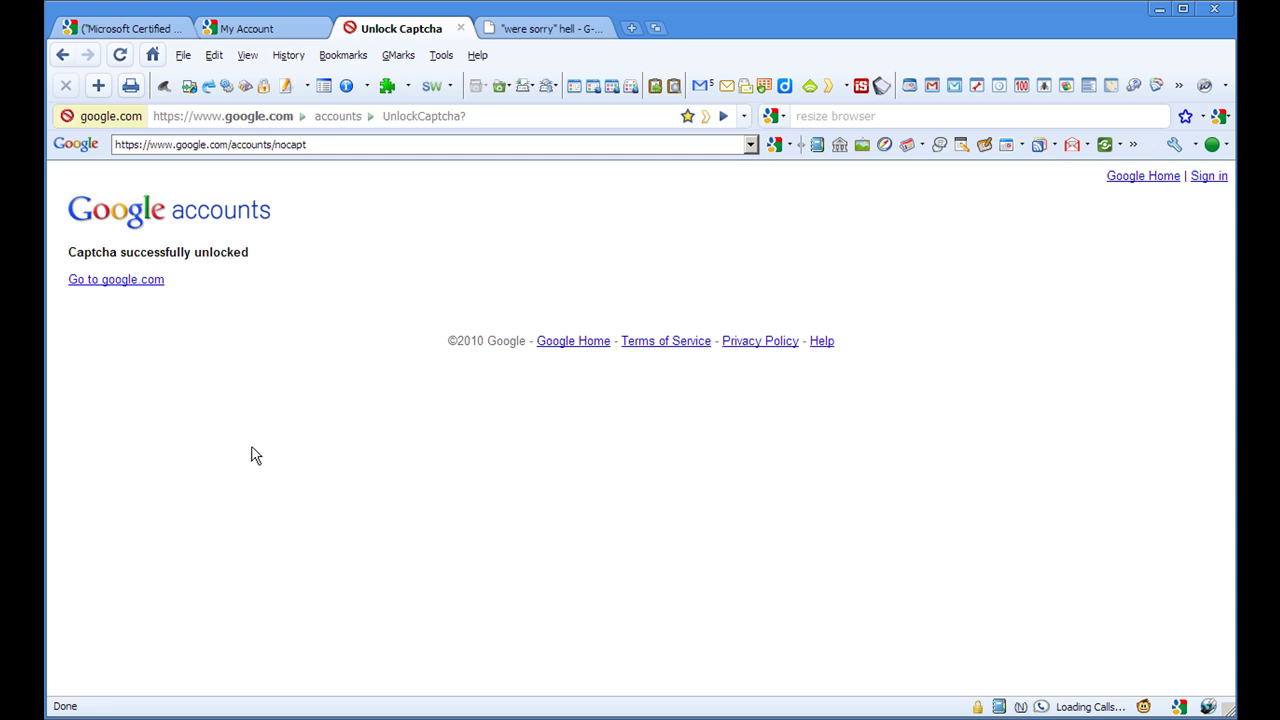
Show the saved resume-search bookmarks in the 032609-01-TEL-NTL folder.
{"action": "left_click", "coordinate": [350, 58]}
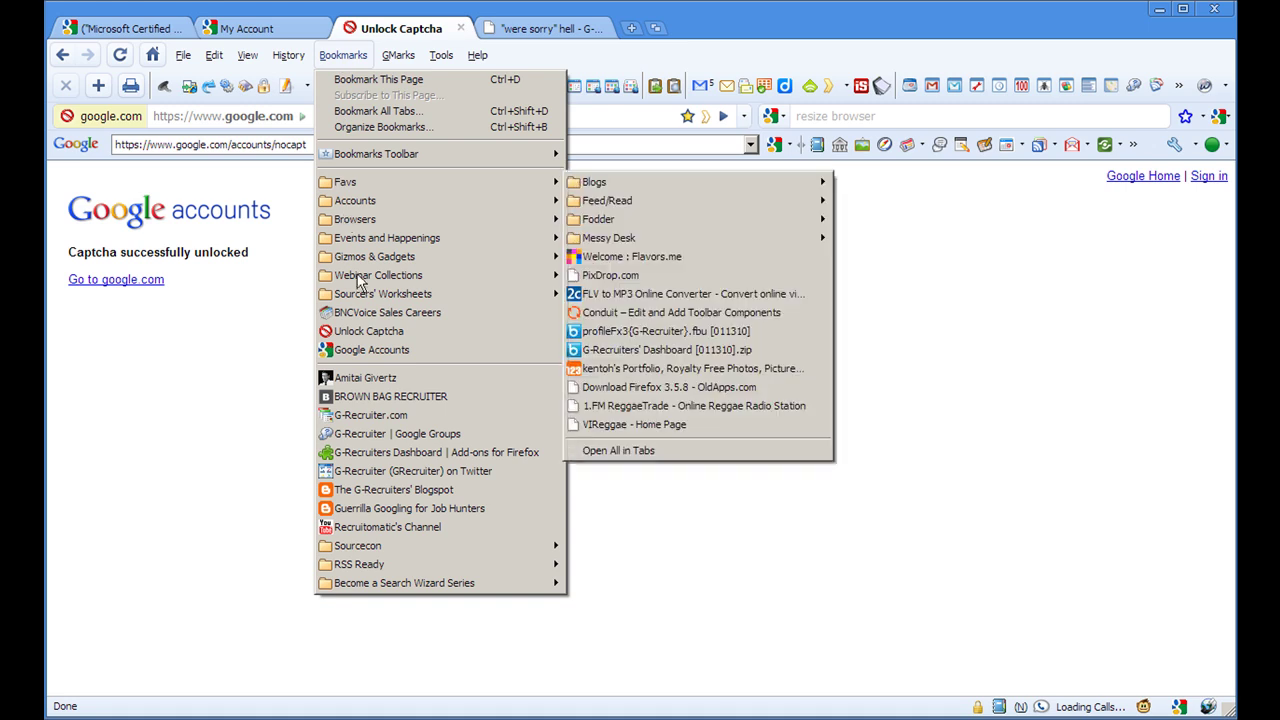
{"action": "mouse_move", "coordinate": [350, 293]}
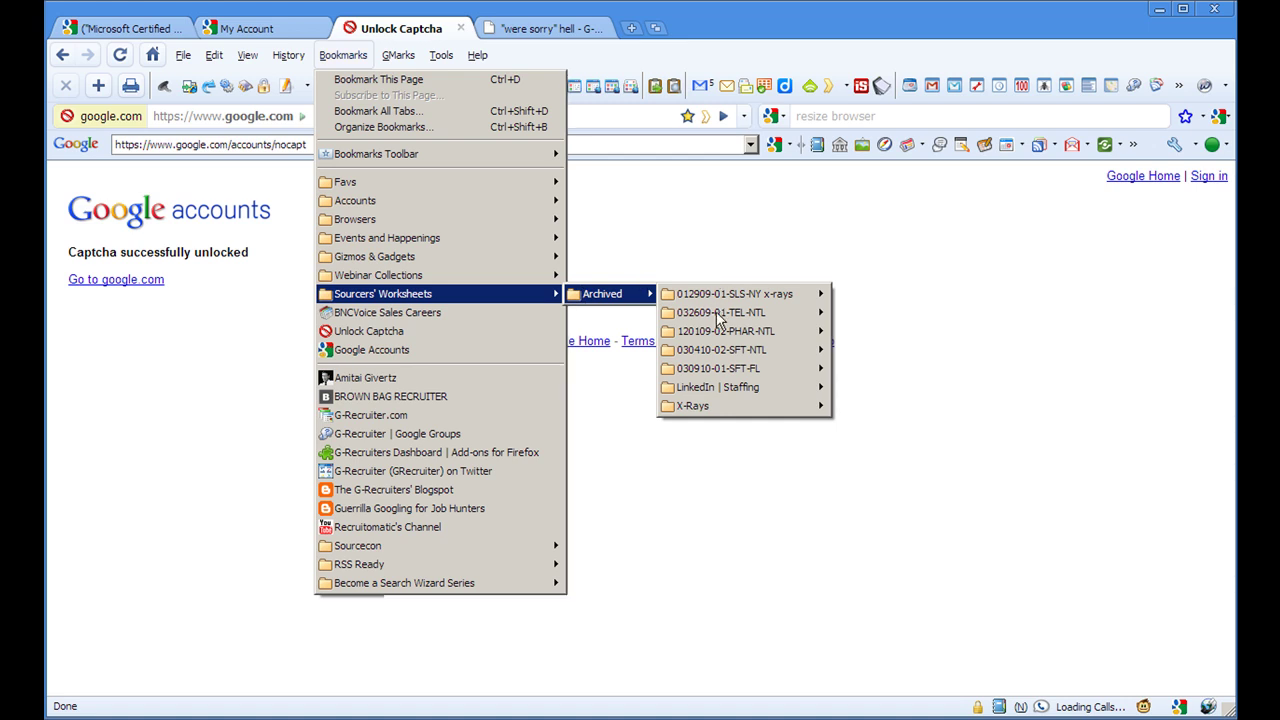
{"action": "mouse_move", "coordinate": [740, 312]}
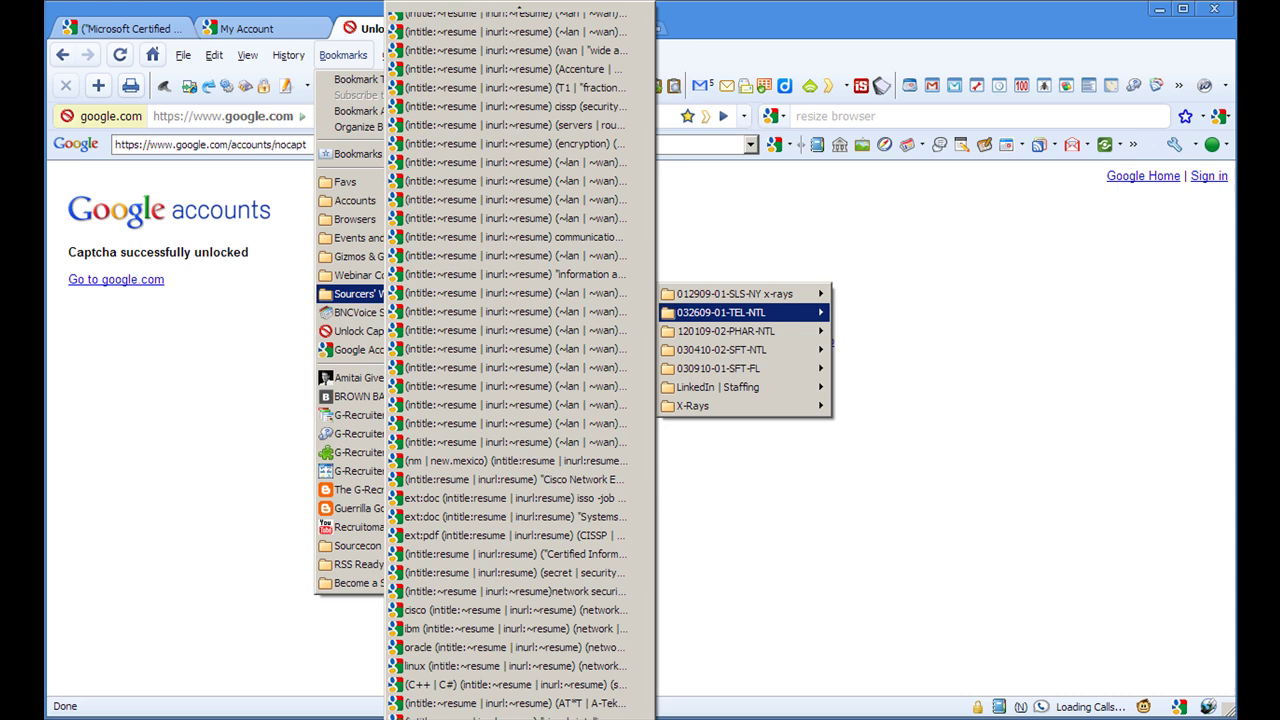
{"action": "scroll", "coordinate": [520, 600], "scroll_direction": "down", "scroll_amount": 3}
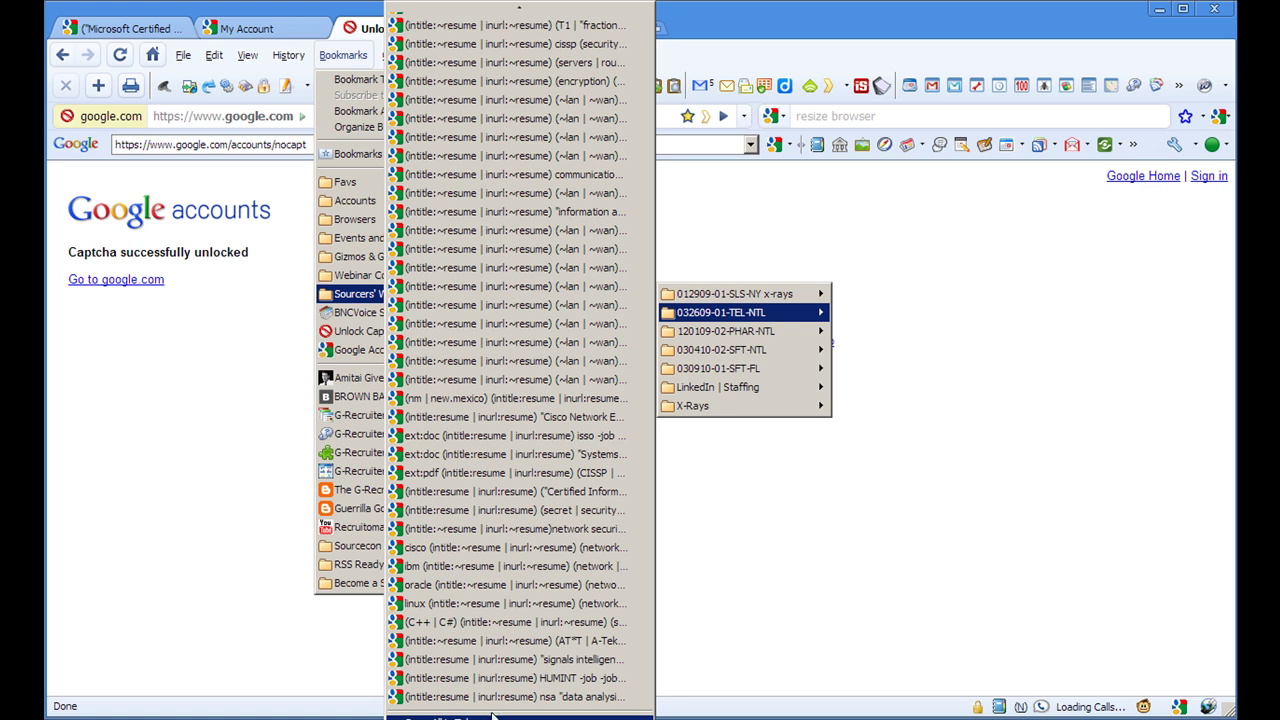
Open all bookmarks in the resume-query folder as tabs.
{"action": "left_click", "coordinate": [492, 716]}
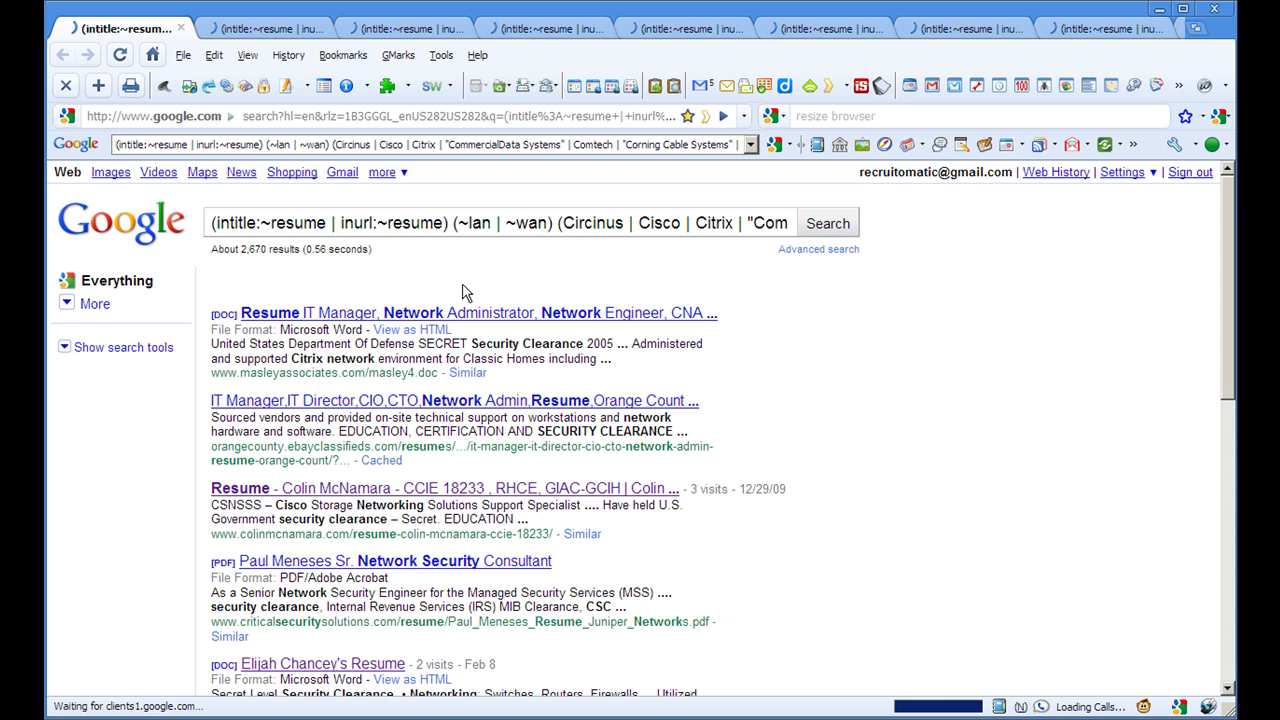